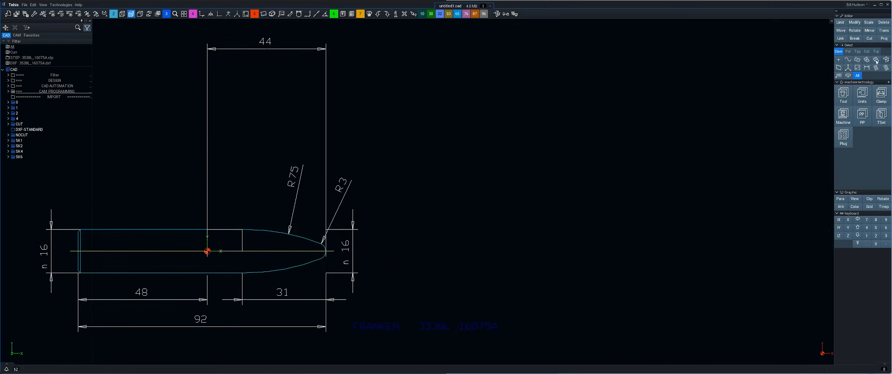
# - Open tool management and create a new barrel cutter in the Tools library
pyautogui.click(842, 95)
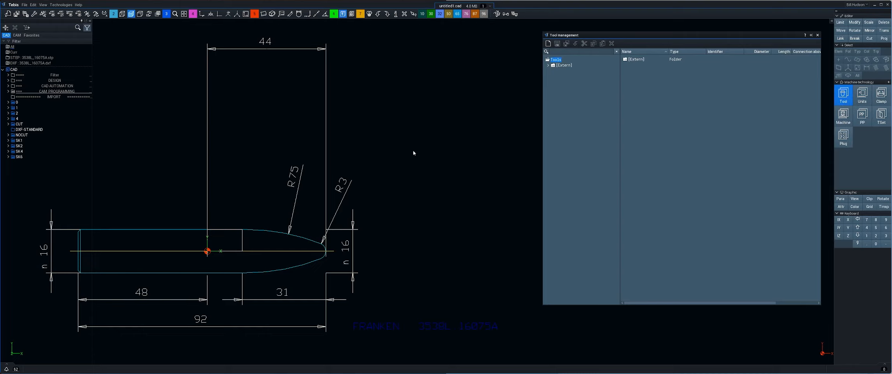
pyautogui.moveTo(413, 150); pyautogui.dragTo(448, 151, button='middle')
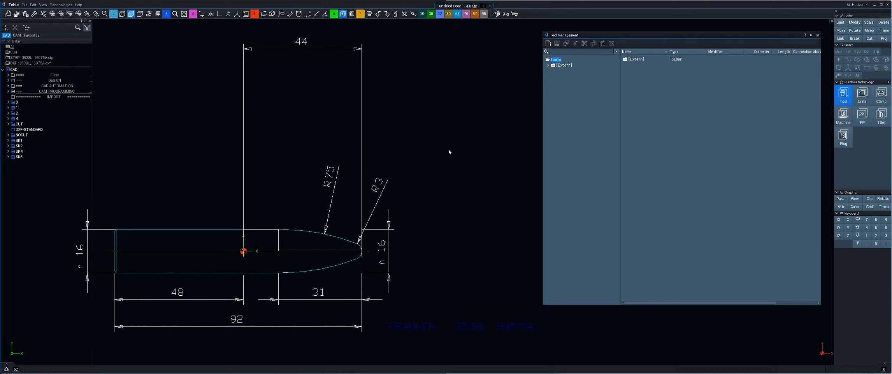
pyautogui.rightClick(557, 61)
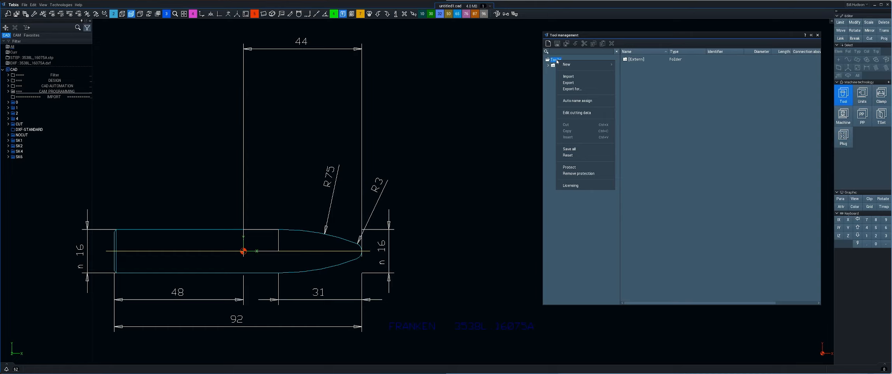
pyautogui.moveTo(566, 64)
pyautogui.moveTo(627, 76)
pyautogui.moveTo(661, 83)
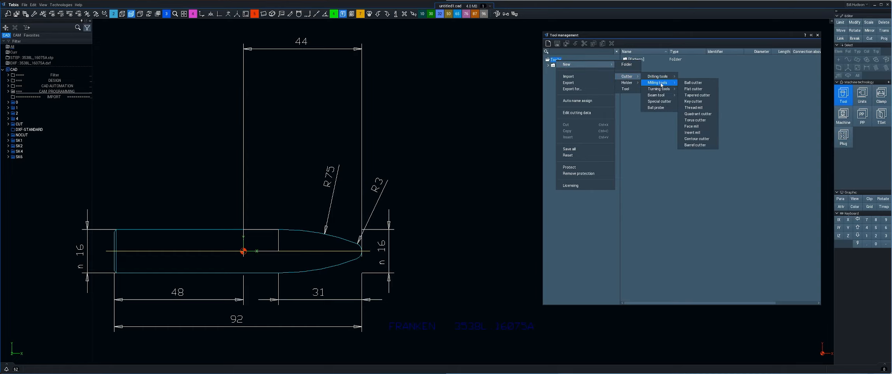
pyautogui.click(692, 145)
pyautogui.scroll(-2, 461, 185)
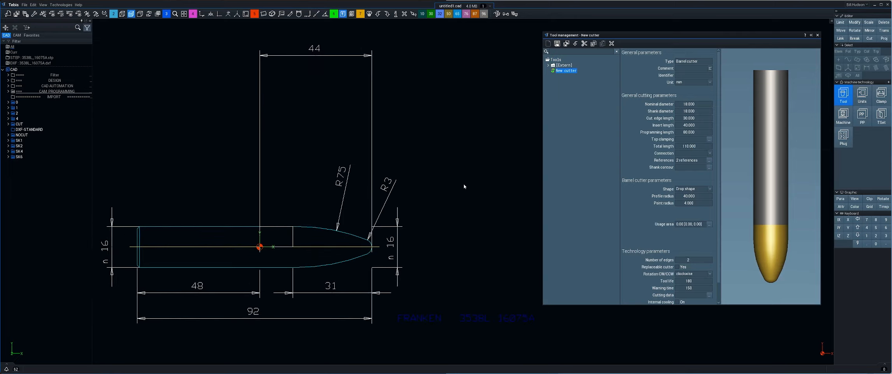
pyautogui.scroll(2, 464, 186)
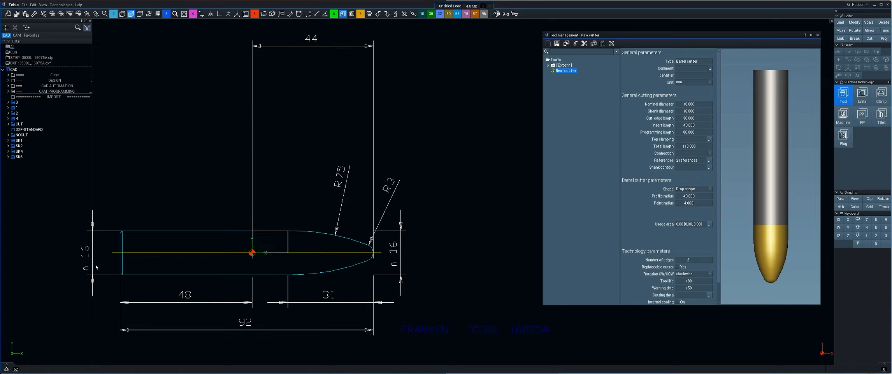
# - Set the cutter's nominal diameter and shank diameter to 16 mm
pyautogui.click(708, 103)
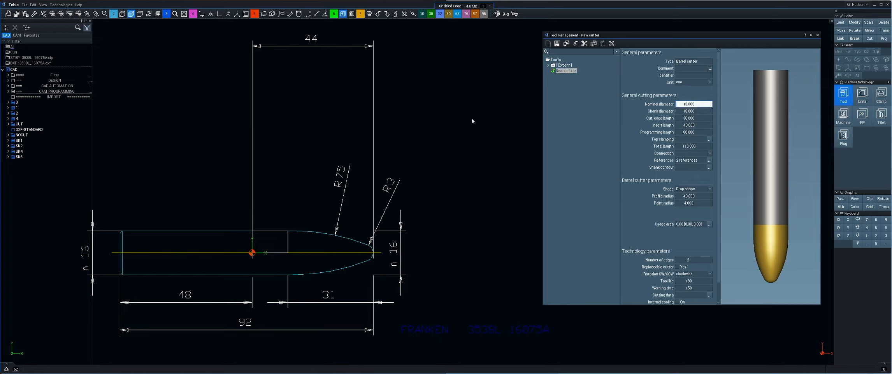
pyautogui.write('18')
pyautogui.press('Tab')
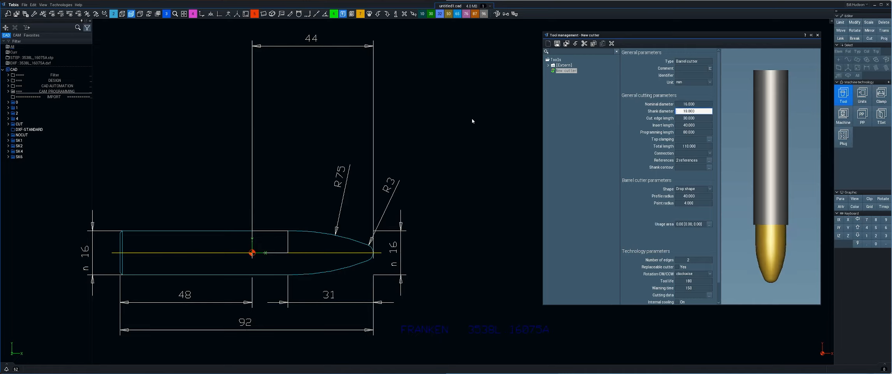
pyautogui.write('16')
pyautogui.press('Tab')
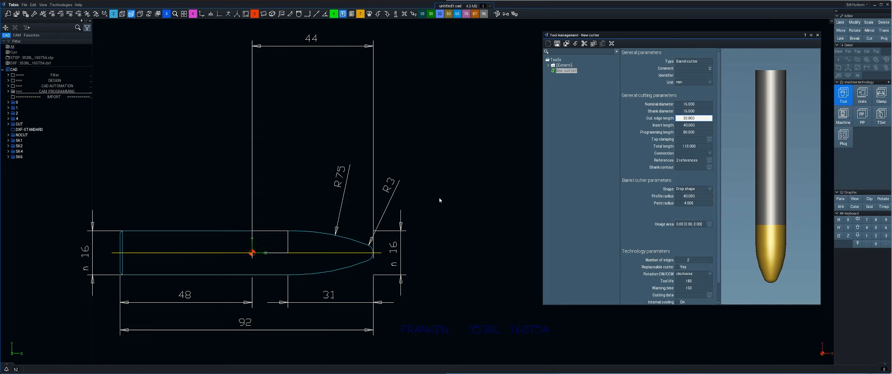
# - Set cutting edge length and insert length to 31, programming length to 44 and total length to 92 mm
pyautogui.write('31')
pyautogui.press('Tab')
pyautogui.write('31')
pyautogui.press('Tab')
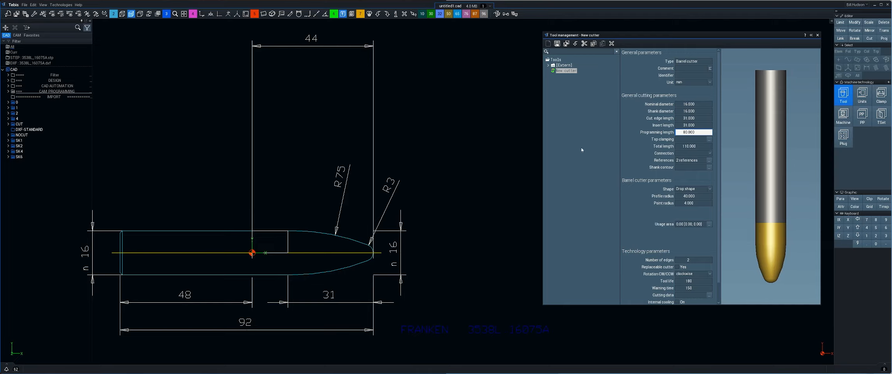
pyautogui.write('44')
pyautogui.press('Tab')
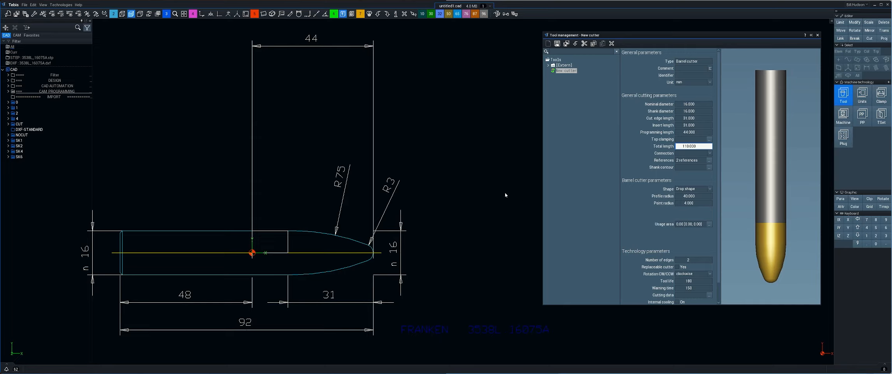
pyautogui.write('92')
pyautogui.press('Tab')
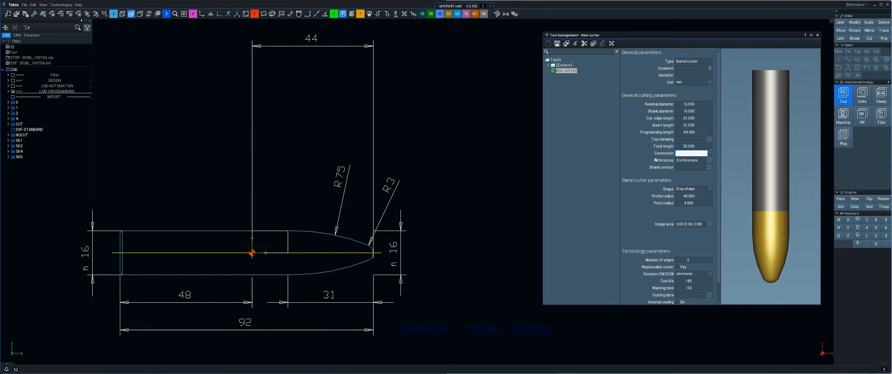
# - Try the shank contour editor and the Contour, Barrel and Cone cutter shapes before returning to Drop shape
pyautogui.click(710, 168)
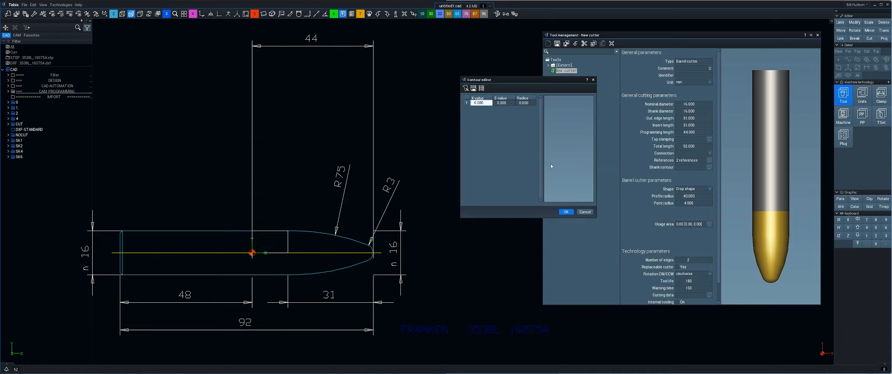
pyautogui.click(585, 212)
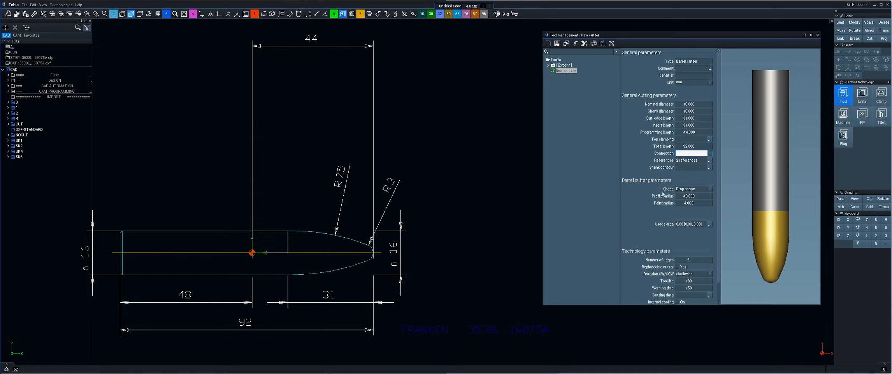
pyautogui.click(694, 188)
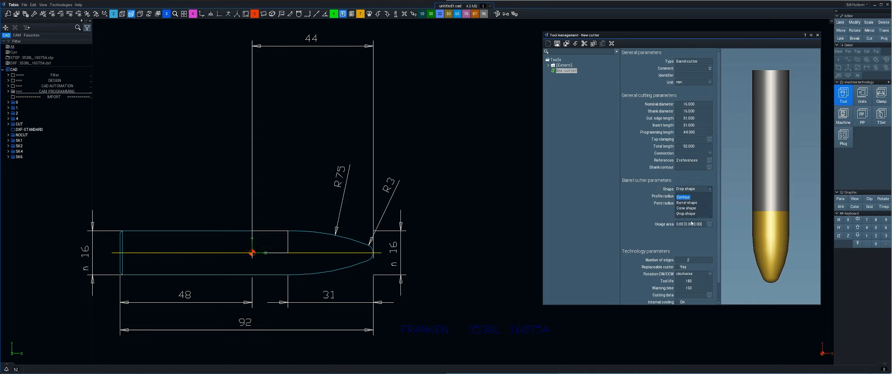
pyautogui.click(685, 197)
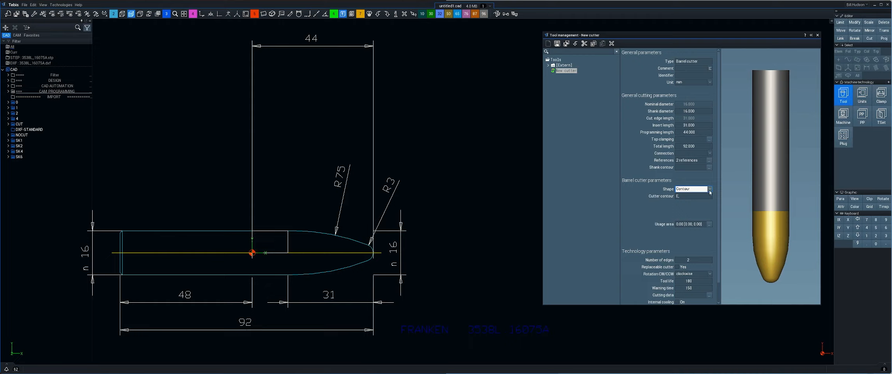
pyautogui.click(679, 188)
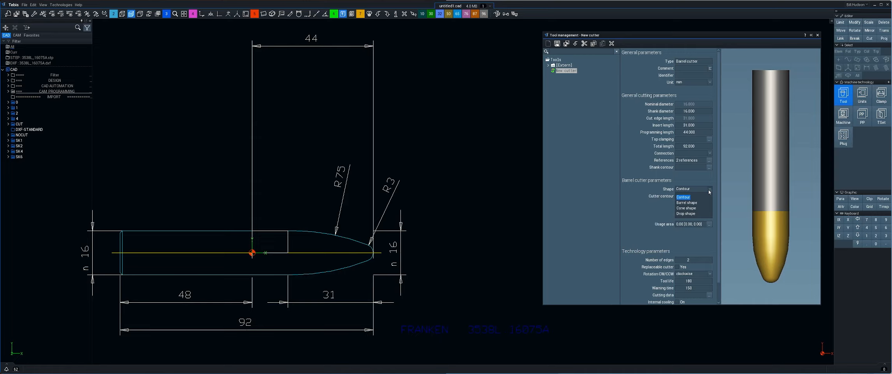
pyautogui.click(681, 203)
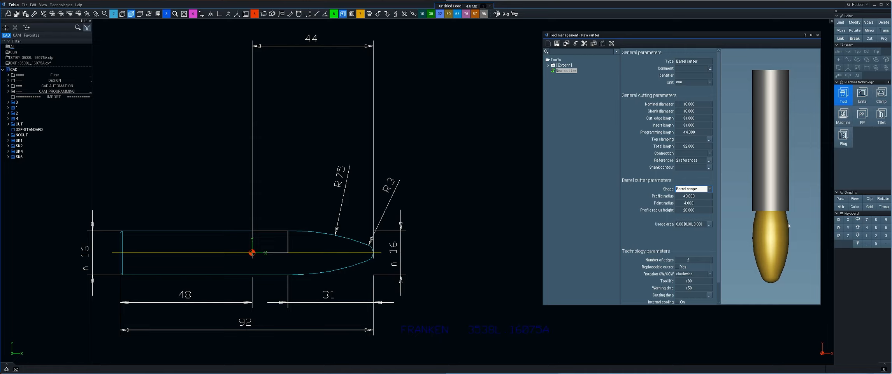
pyautogui.click(710, 189)
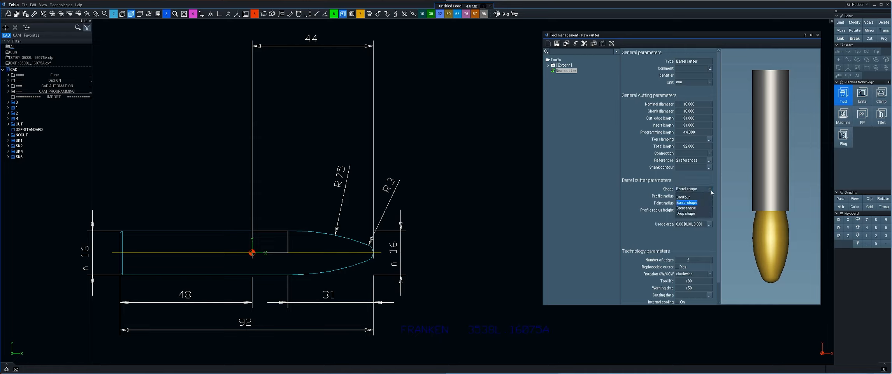
pyautogui.click(686, 207)
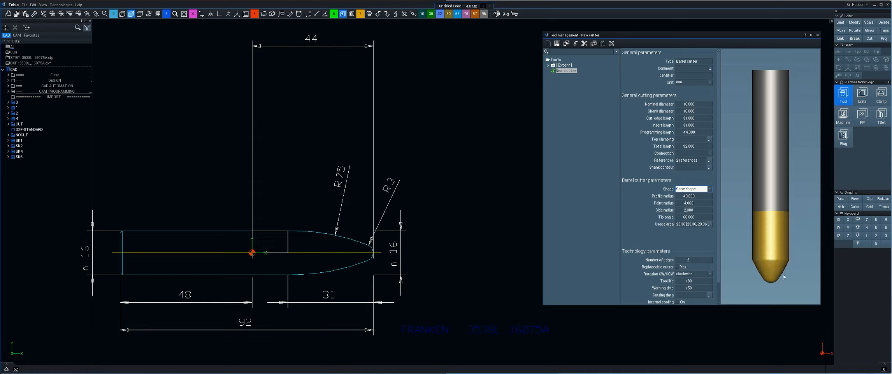
pyautogui.click(710, 189)
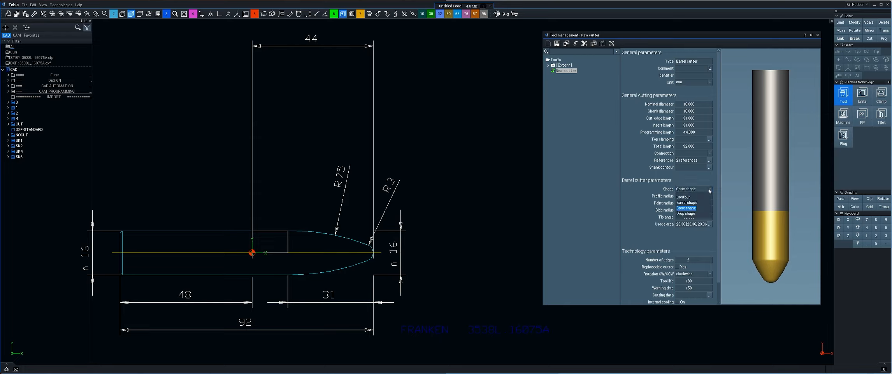
pyautogui.click(685, 214)
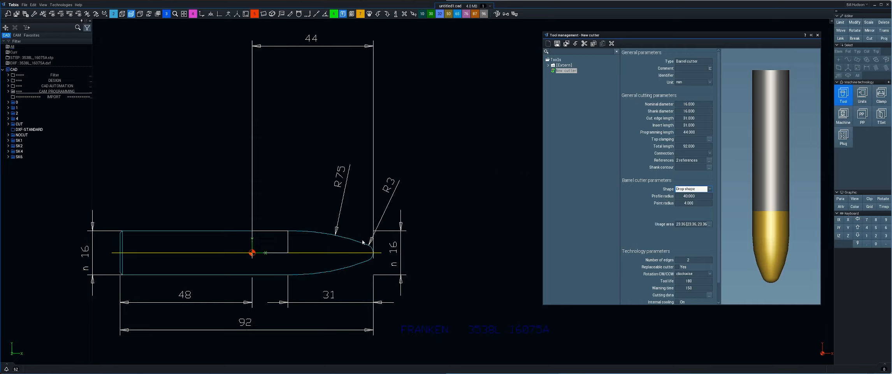
# - Set the drop shape's profile radius to 75 mm and point radius to 3 mm
pyautogui.click(661, 197)
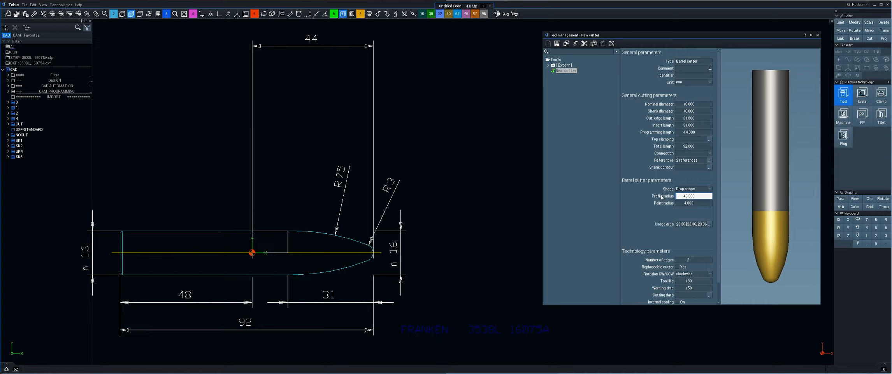
pyautogui.write('75')
pyautogui.press('Tab')
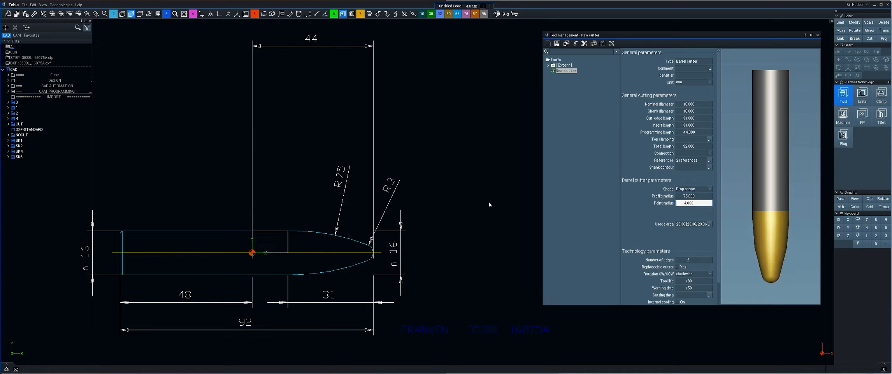
pyautogui.write('3')
pyautogui.press('Return')
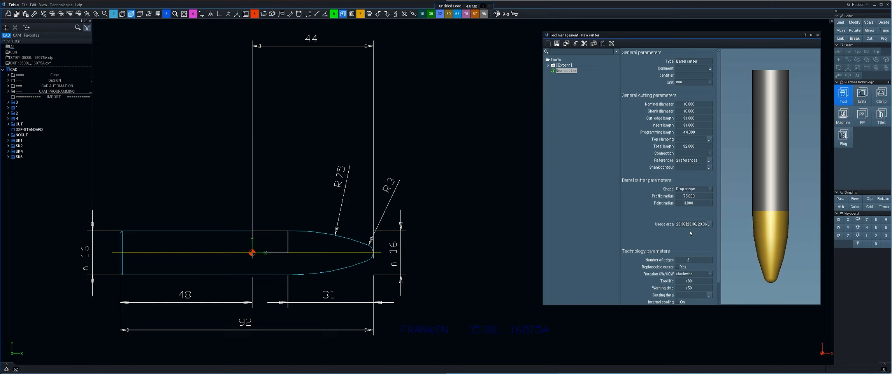
# - Open the usage area definition and apply the Standard usage area limits
pyautogui.click(708, 224)
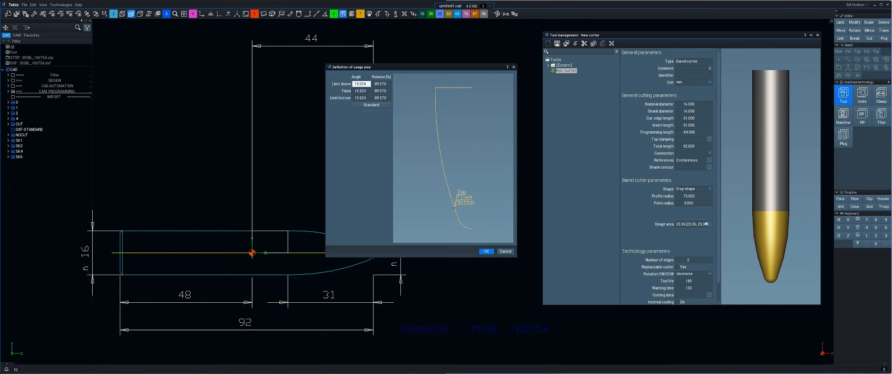
pyautogui.moveTo(471, 67); pyautogui.dragTo(469, 49)
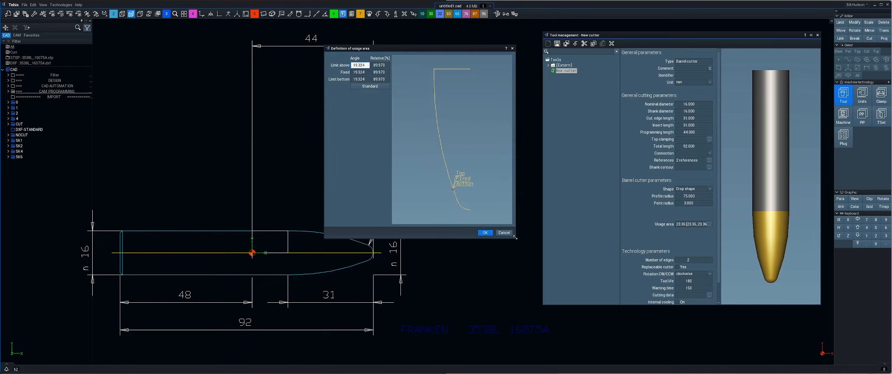
pyautogui.moveTo(515, 237); pyautogui.dragTo(555, 238)
pyautogui.moveTo(505, 53); pyautogui.dragTo(606, 69)
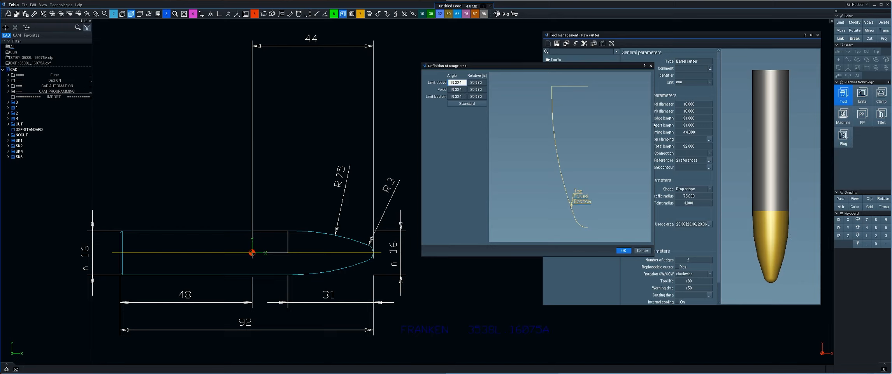
pyautogui.moveTo(548, 64); pyautogui.dragTo(497, 62)
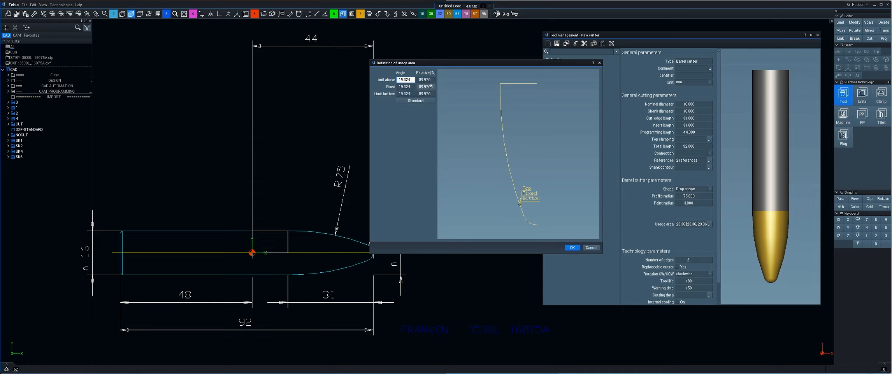
pyautogui.click(409, 90)
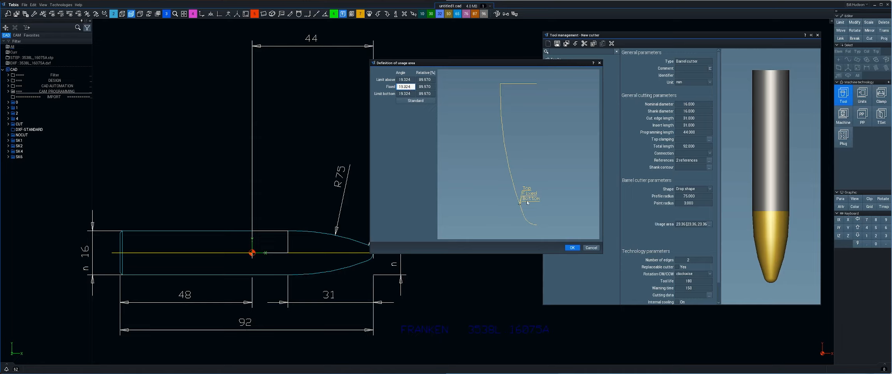
pyautogui.click(415, 101)
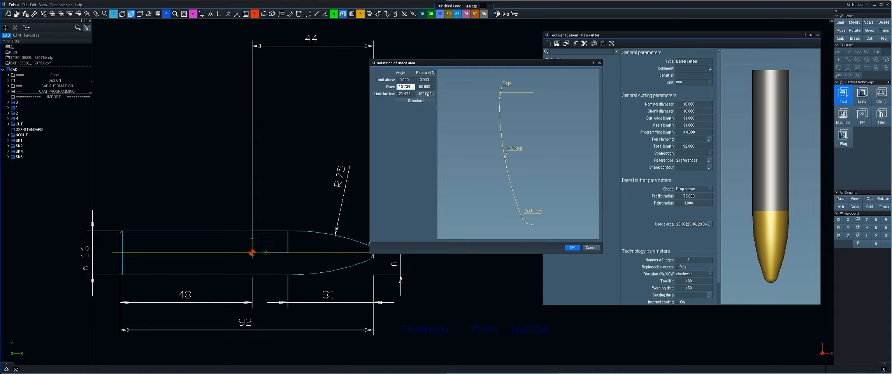
# - Inspect the usage area's relative values and zoom into the top of the profile preview
pyautogui.click(422, 81)
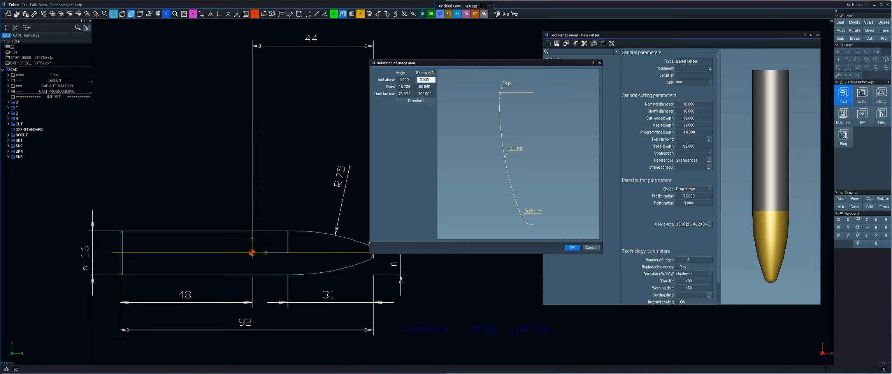
pyautogui.click(412, 84)
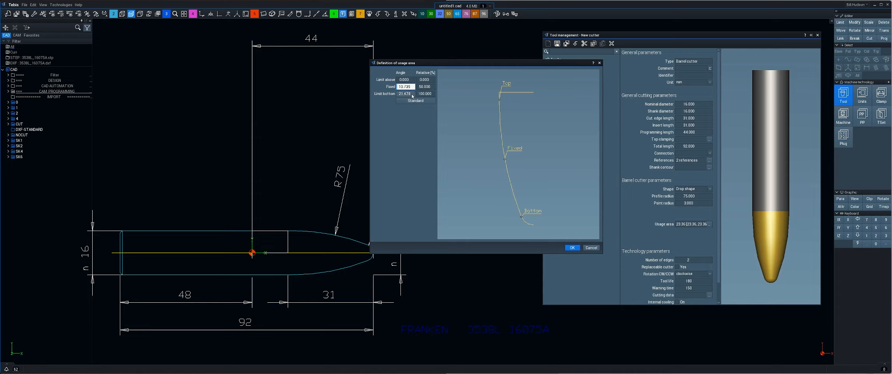
pyautogui.click(425, 80)
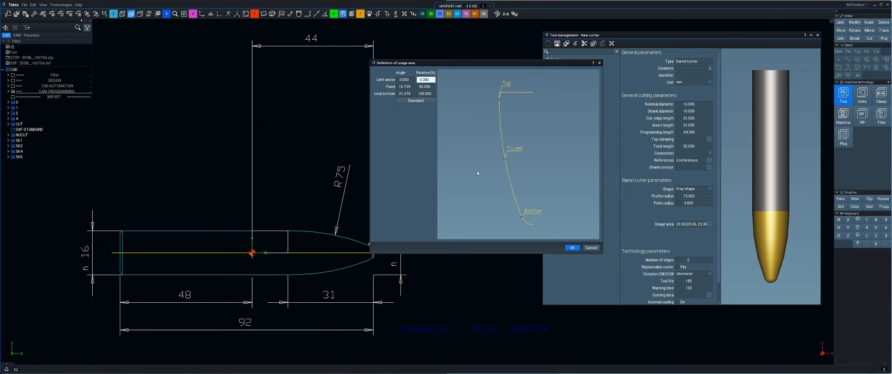
pyautogui.scroll(5, 477, 173)
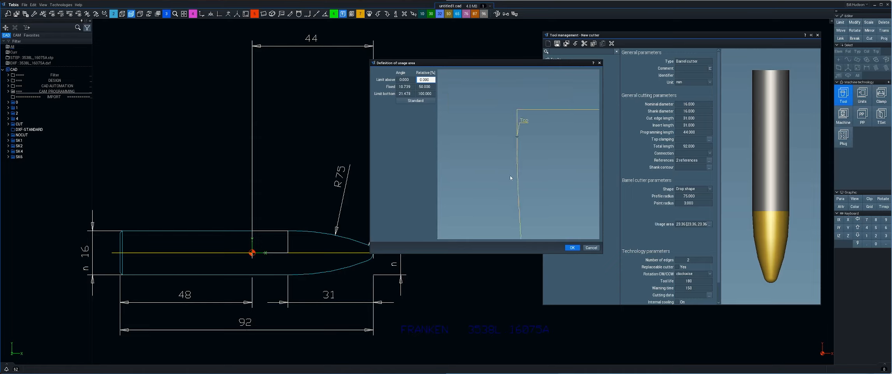
# - Pan and zoom through the usage area profile preview to examine the Top, Fixed and Bottom limit positions
pyautogui.scroll(3, 510, 178)
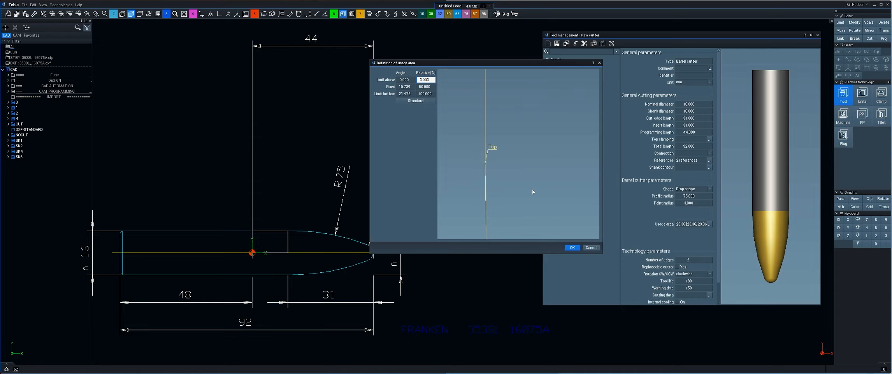
pyautogui.scroll(-2, 536, 175)
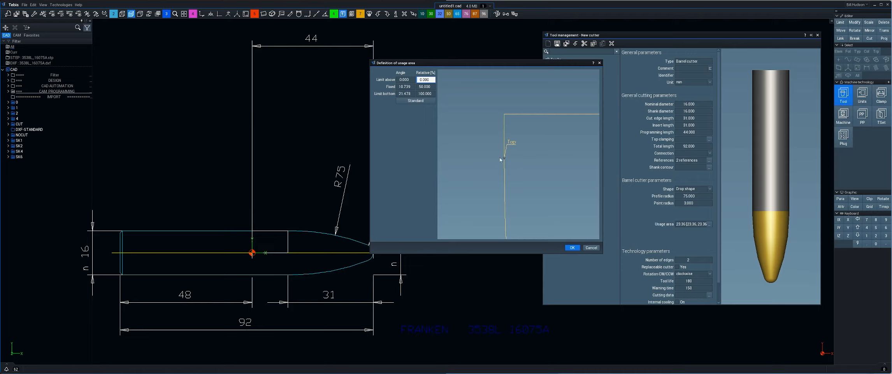
pyautogui.moveTo(518, 184); pyautogui.dragTo(491, 145, button='middle')
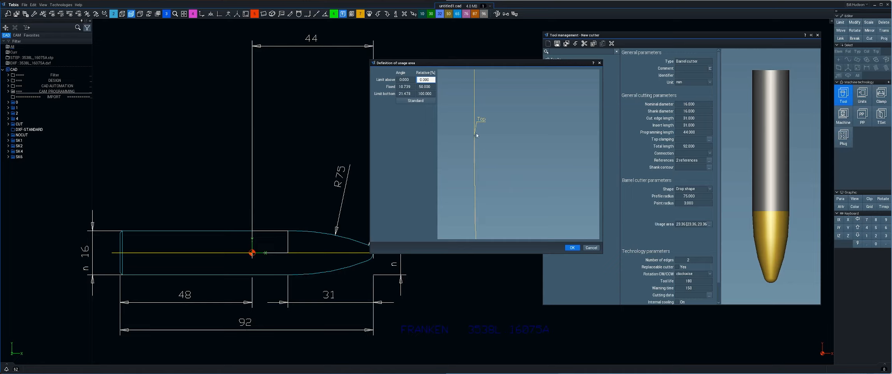
pyautogui.moveTo(479, 188); pyautogui.dragTo(484, 121, button='middle')
pyautogui.moveTo(489, 169); pyautogui.dragTo(464, 74, button='middle')
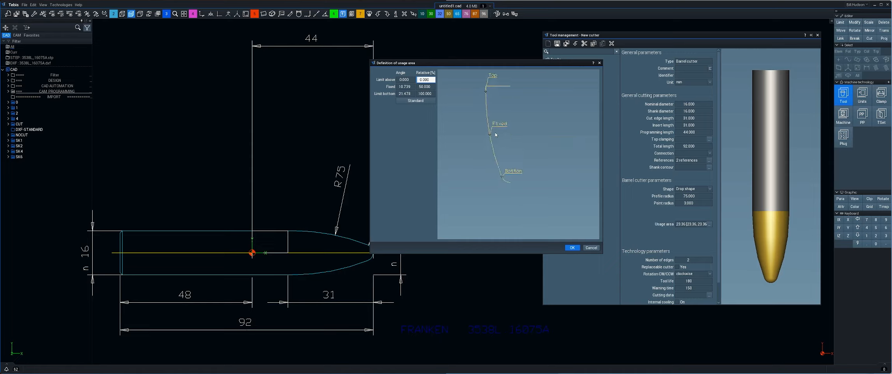
pyautogui.moveTo(499, 193); pyautogui.dragTo(484, 181, button='middle')
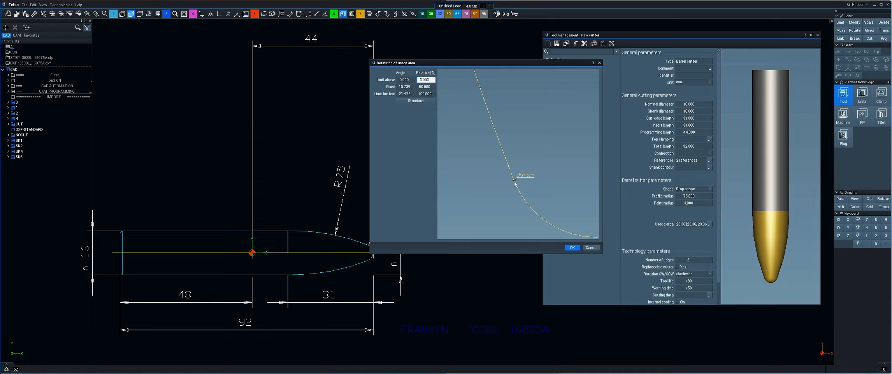
pyautogui.moveTo(476, 211); pyautogui.dragTo(488, 169, button='middle')
pyautogui.moveTo(488, 169)
pyautogui.mouseDown(button='middle')
pyautogui.moveTo(490, 196)
pyautogui.moveTo(489, 159)
pyautogui.mouseUp(button='middle')
pyautogui.moveTo(490, 160); pyautogui.dragTo(503, 212, button='middle')
pyautogui.moveTo(513, 152); pyautogui.dragTo(472, 189, button='middle')
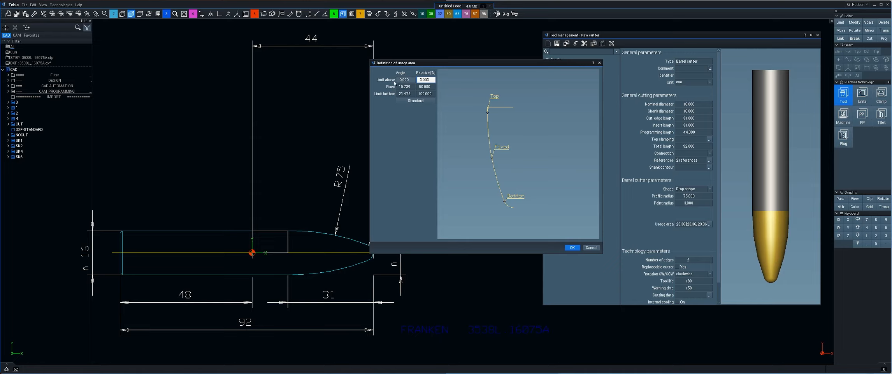
pyautogui.scroll(3, 471, 140)
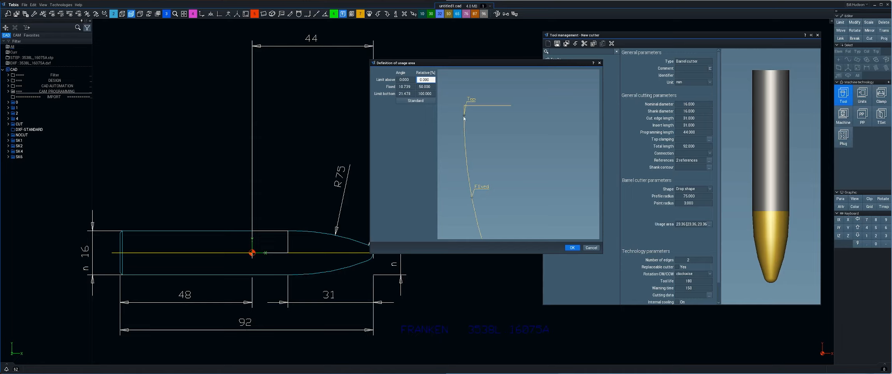
# - Try an upper limit angle of 2, reset it to 0, and confirm the usage area definition
pyautogui.click(404, 79)
pyautogui.write('2')
pyautogui.press('Tab')
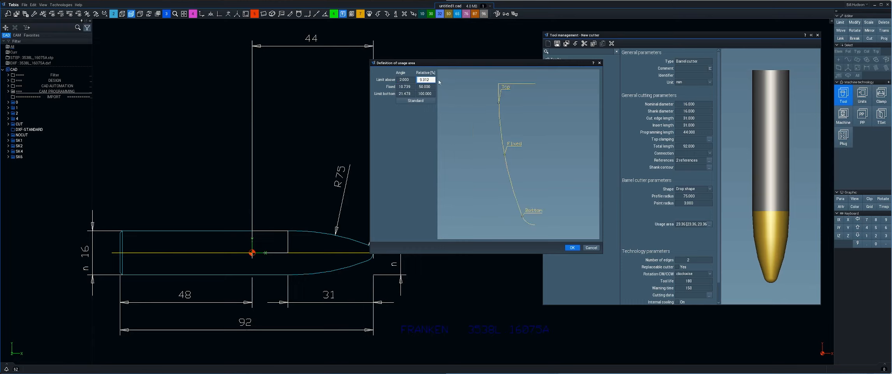
pyautogui.click(405, 80)
pyautogui.write('0')
pyautogui.press('Tab')
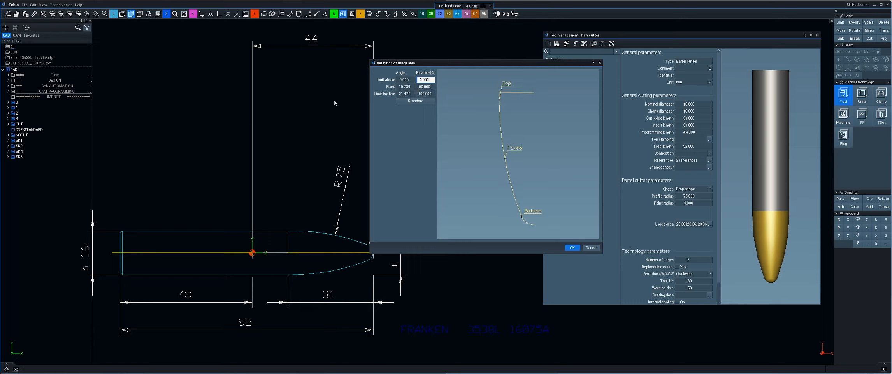
pyautogui.click(573, 248)
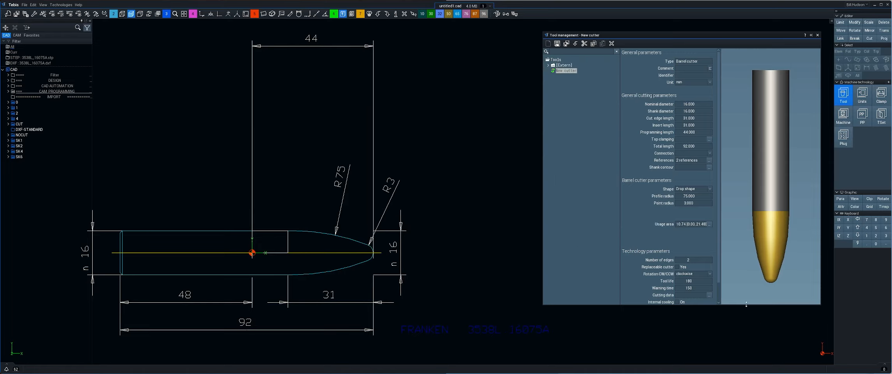
# - Enlarge the tool management window and set the cutter's number of edges to 4
pyautogui.moveTo(746, 303); pyautogui.dragTo(746, 345)
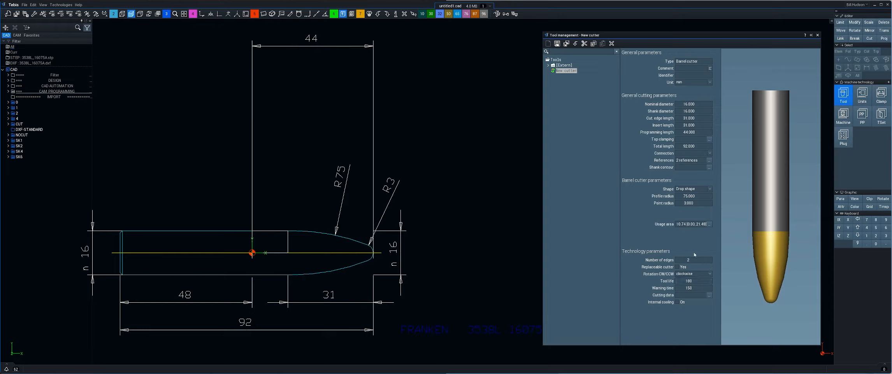
pyautogui.click(683, 262)
pyautogui.press('Return')
pyautogui.click(567, 70)
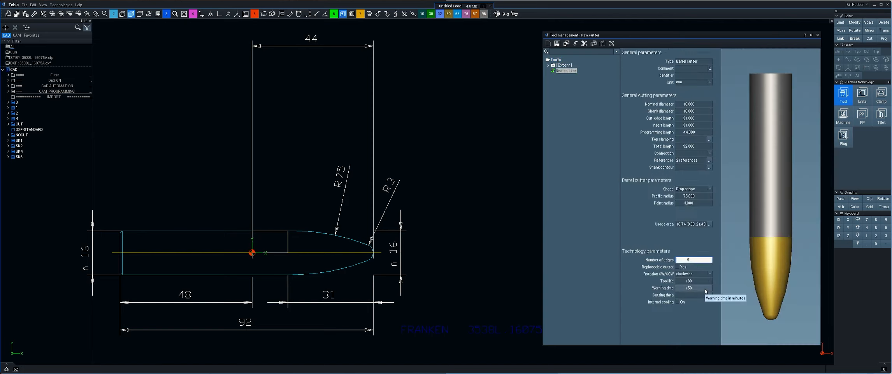
pyautogui.write('4')
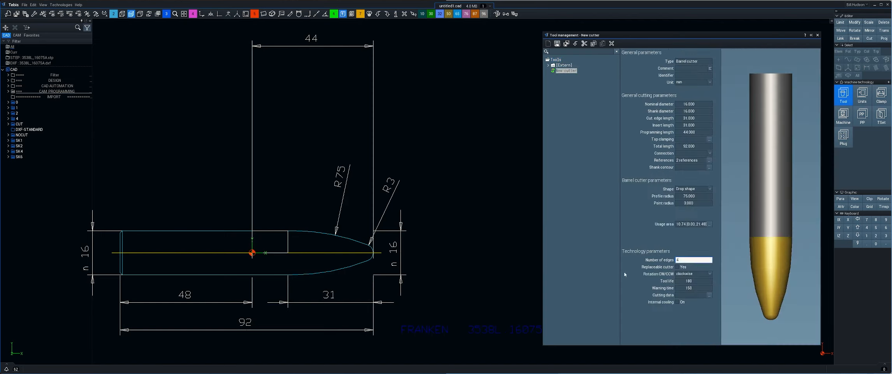
pyautogui.click(699, 265)
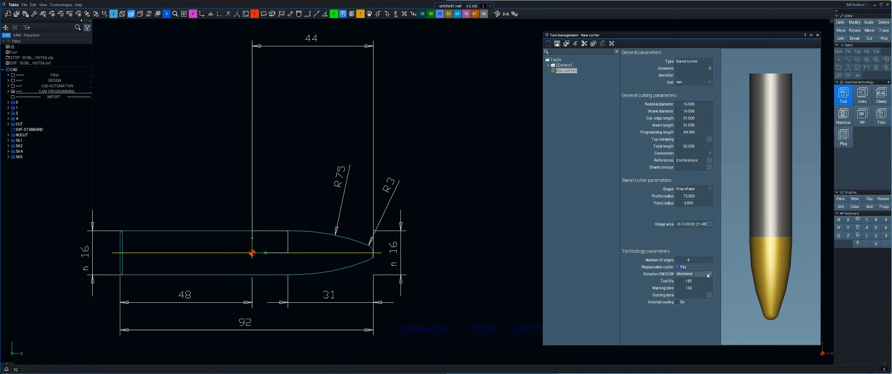